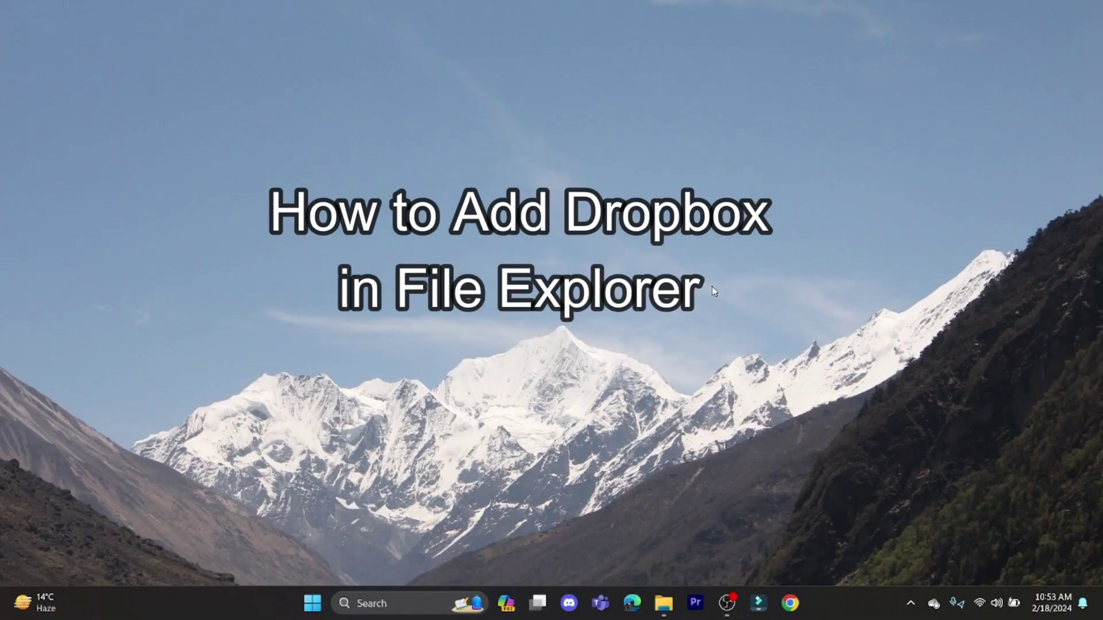
# Refresh the desktop, then search Bing for 'dropbox download' in Microsoft Edge
pyautogui.rightClick(716, 275)
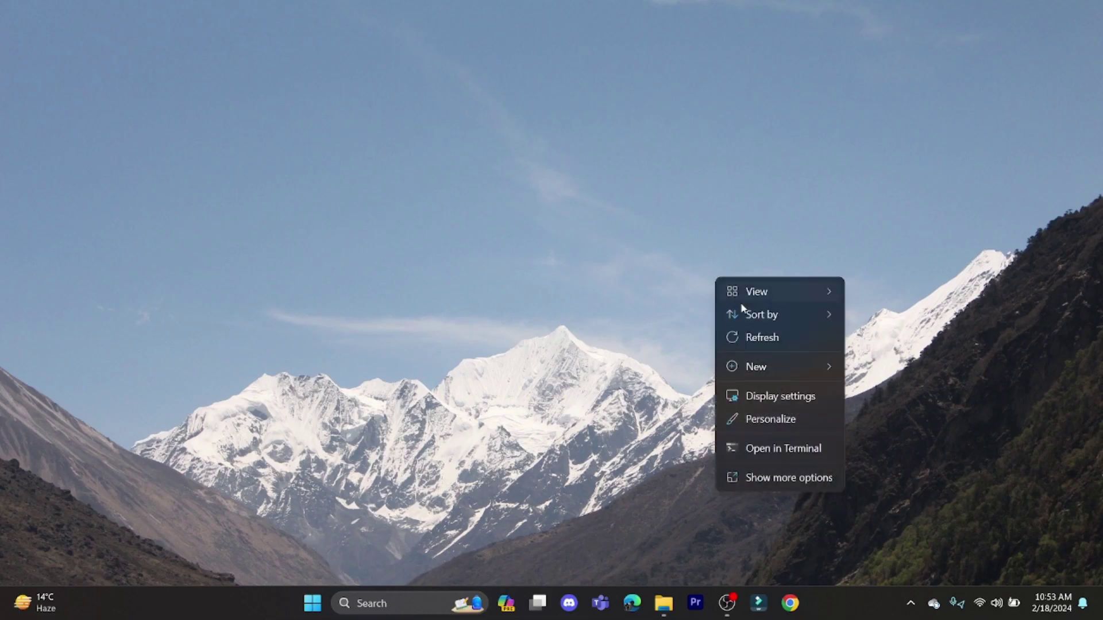
pyautogui.click(759, 334)
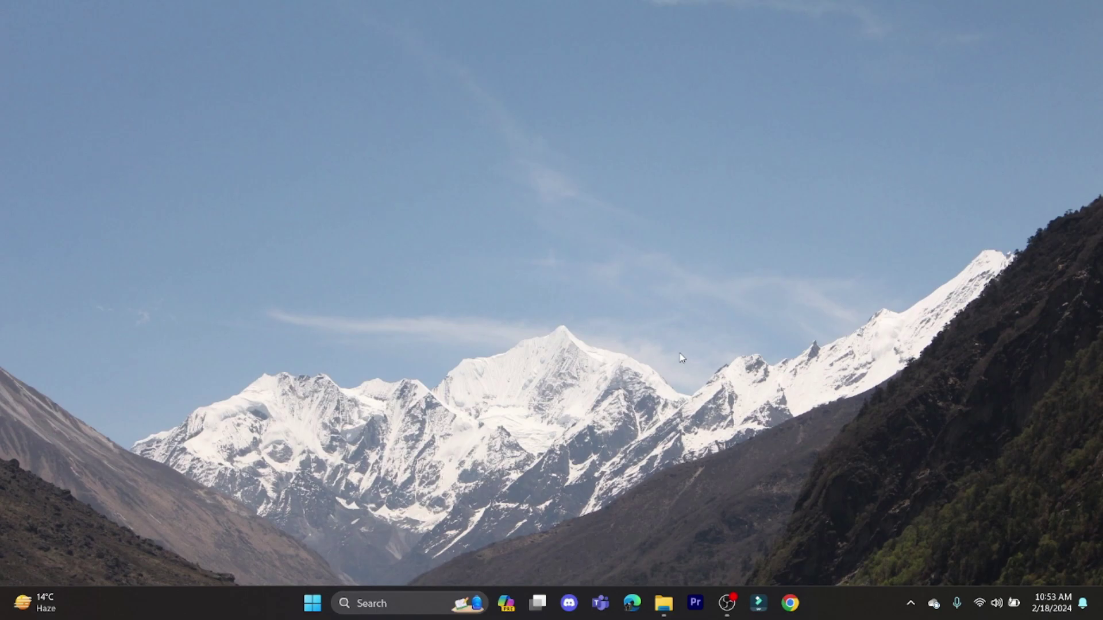
pyautogui.click(632, 603)
pyautogui.write('d')
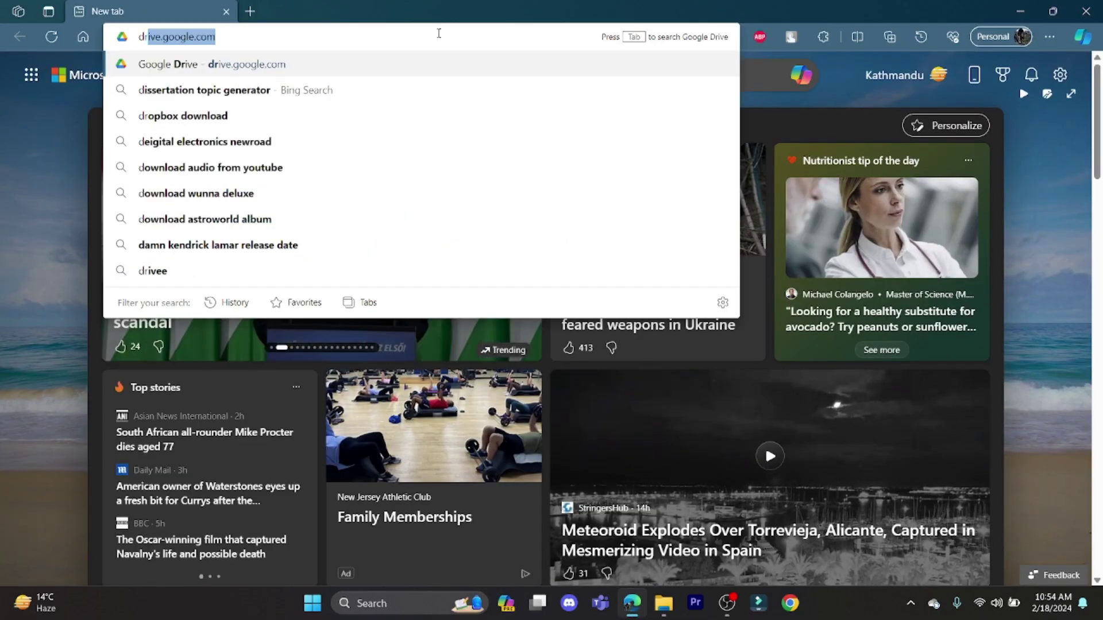
pyautogui.write('r')
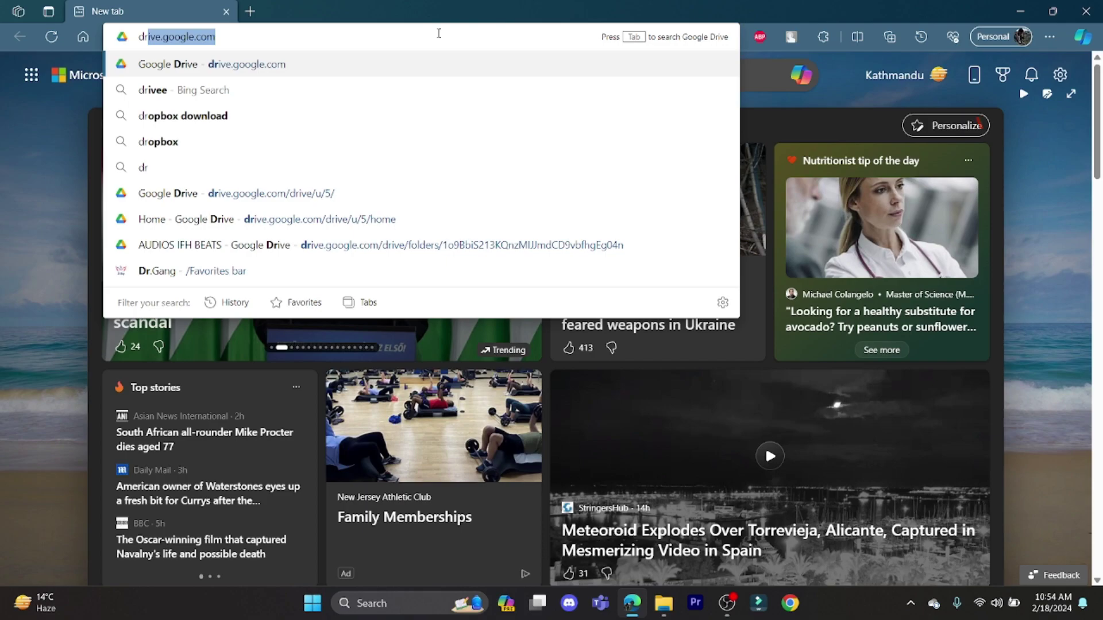
pyautogui.write('op')
pyautogui.press('Return')
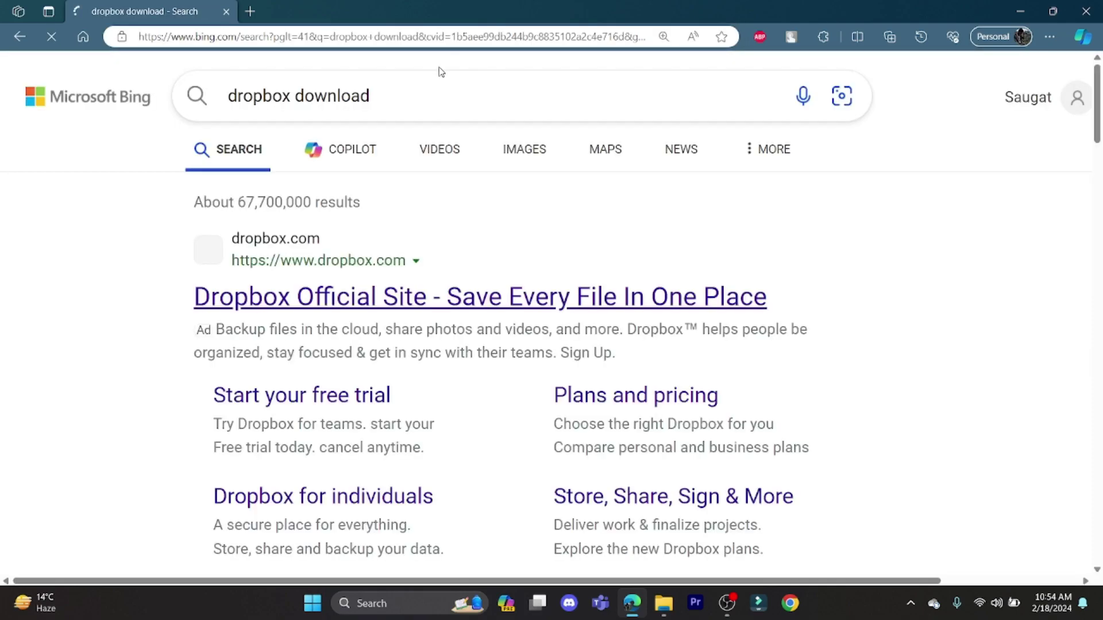
pyautogui.scroll(-2, 467, 374)
pyautogui.scroll(-2, 457, 362)
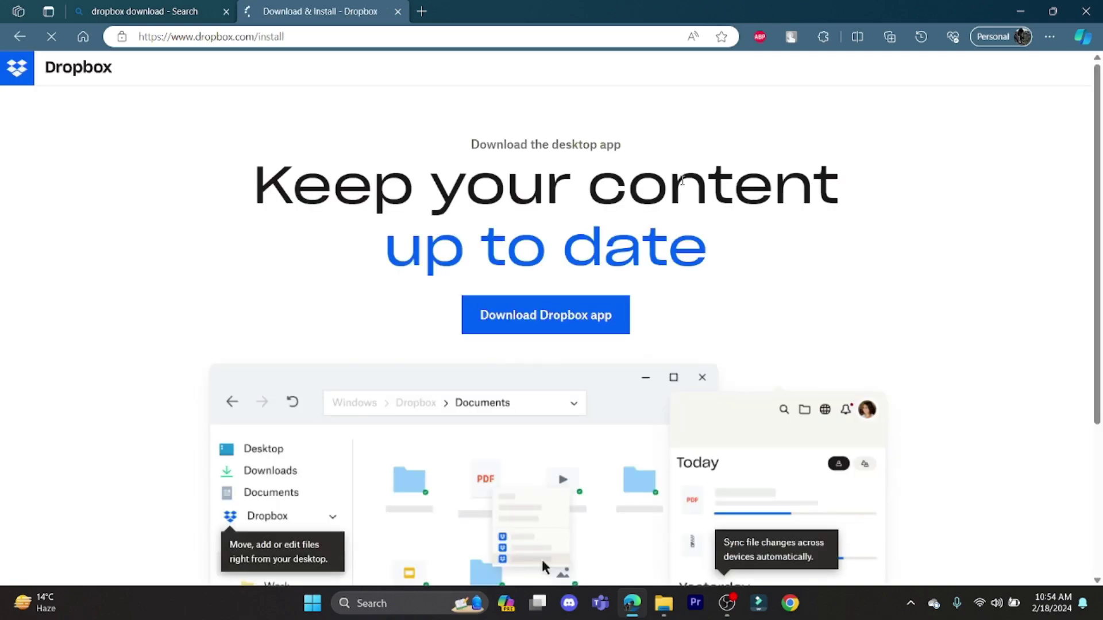
pyautogui.scroll(-1, 597, 332)
pyautogui.scroll(-1, 596, 331)
pyautogui.scroll(2, 544, 332)
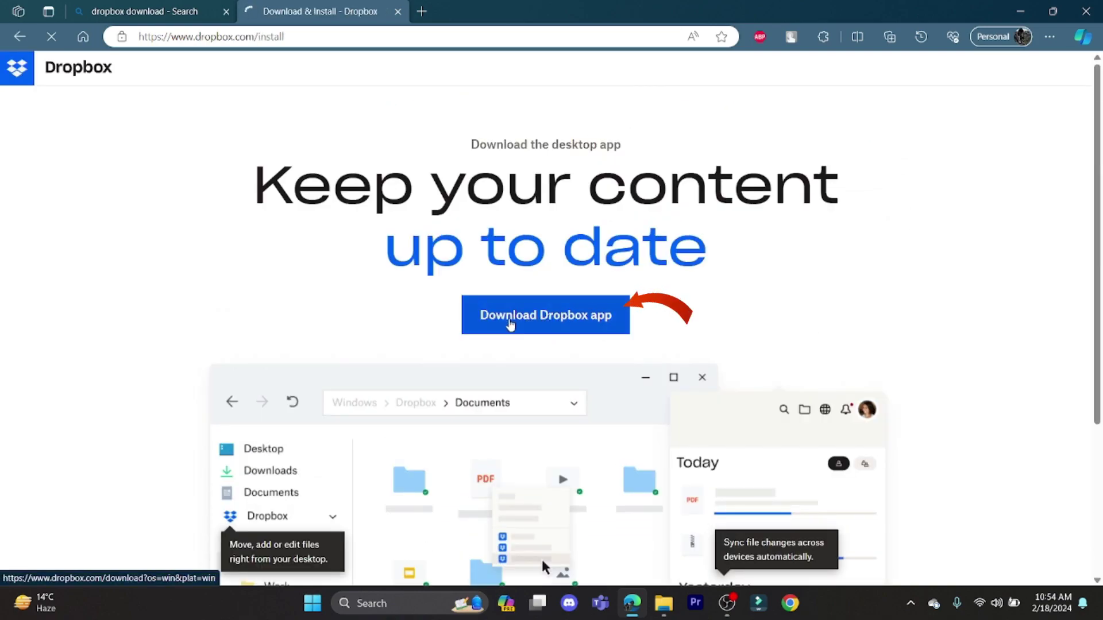
# Start the Dropbox desktop app download from the Dropbox website
pyautogui.click(534, 322)
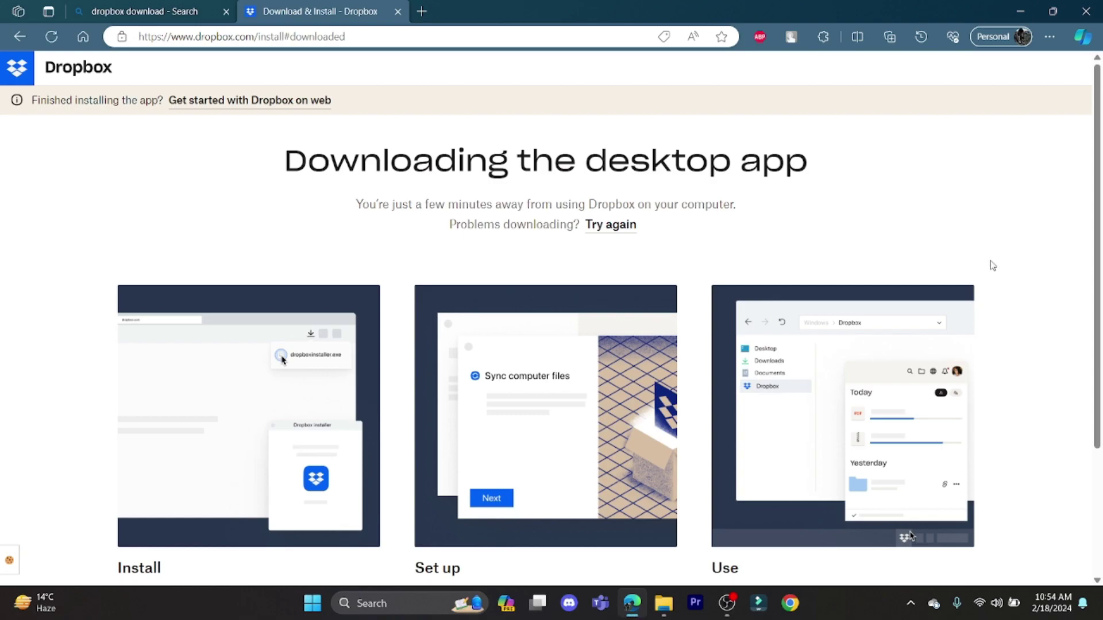
pyautogui.scroll(-3, 991, 266)
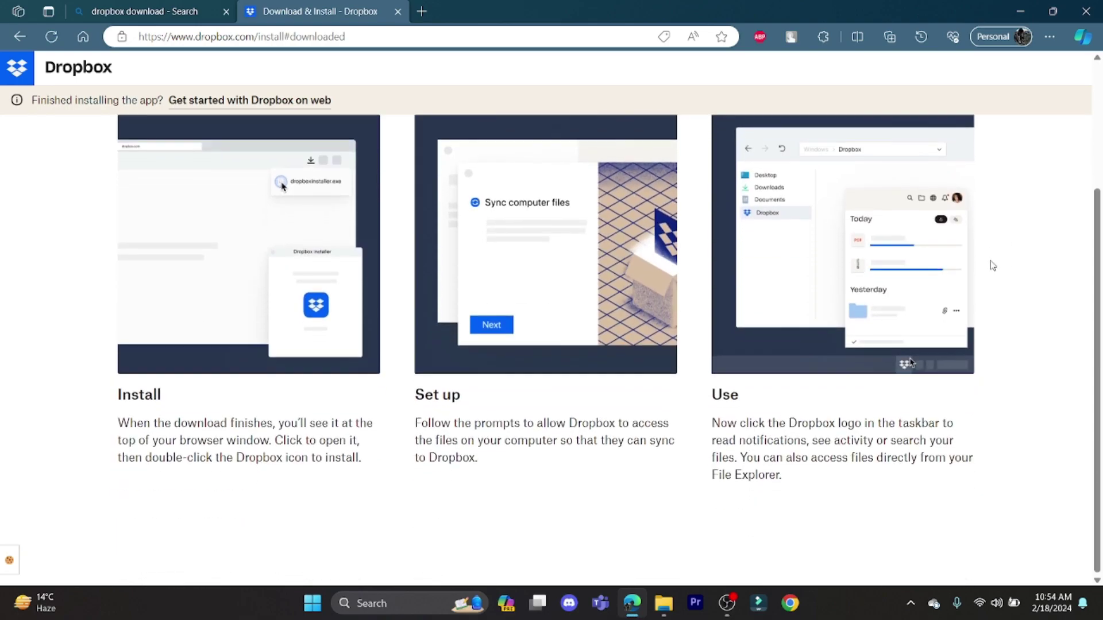
pyautogui.scroll(3, 991, 266)
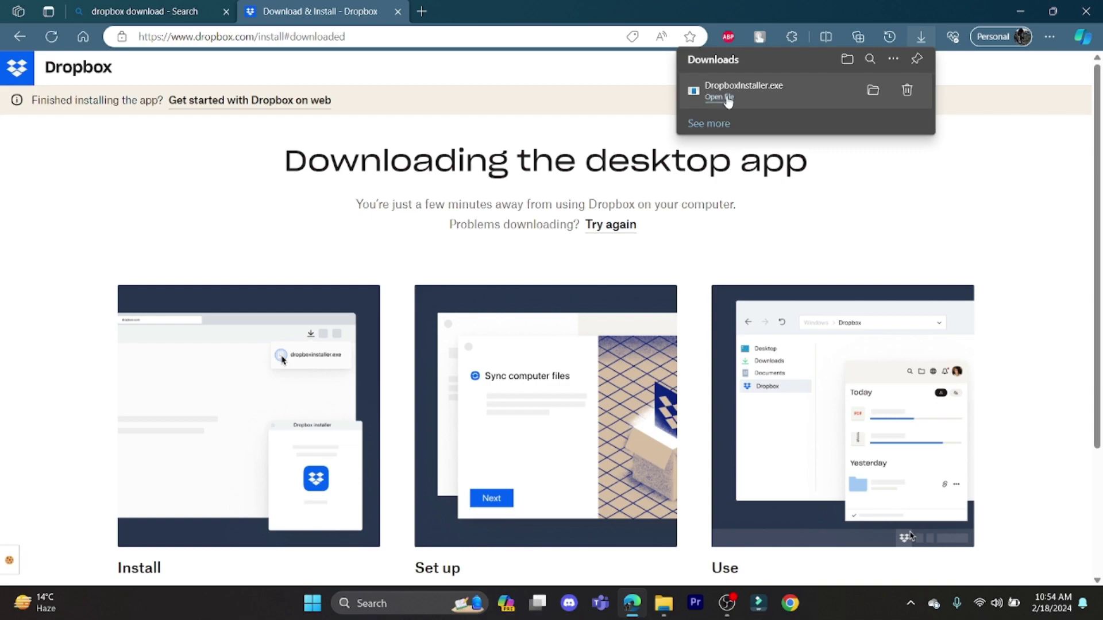
# Run DropboxInstaller.exe from the downloads list and let Dropbox finish installing
pyautogui.click(719, 98)
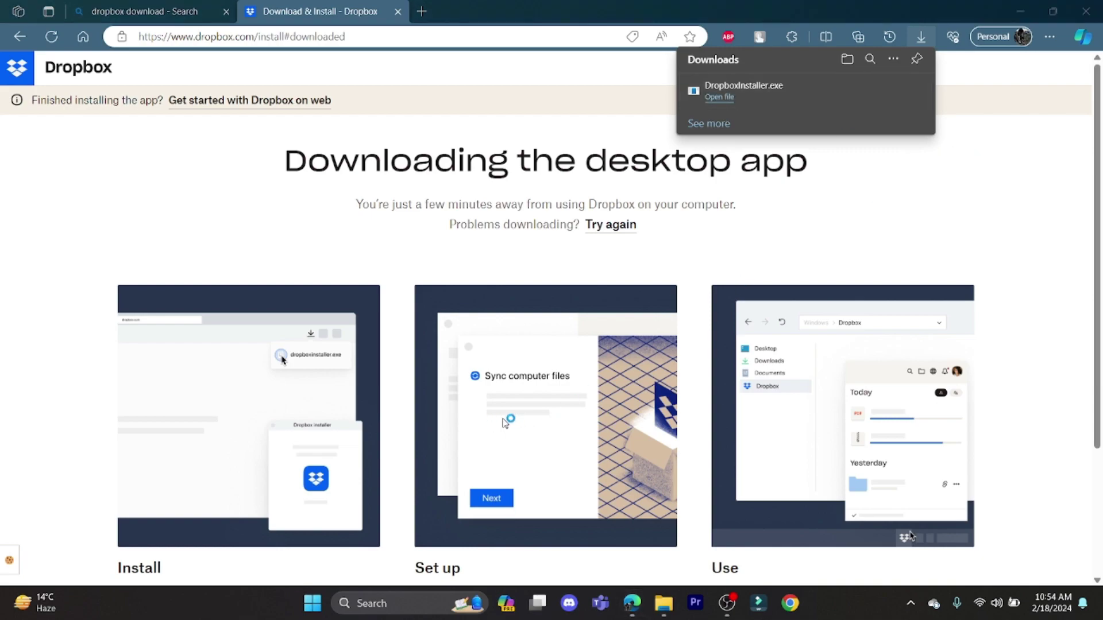
pyautogui.click(798, 246)
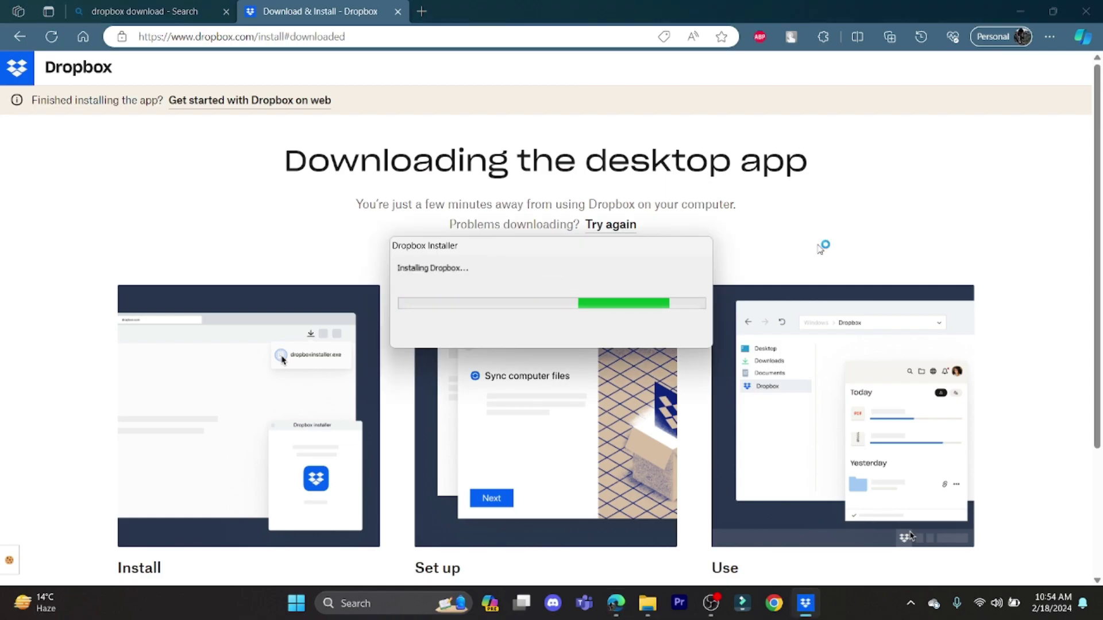
pyautogui.click(1020, 11)
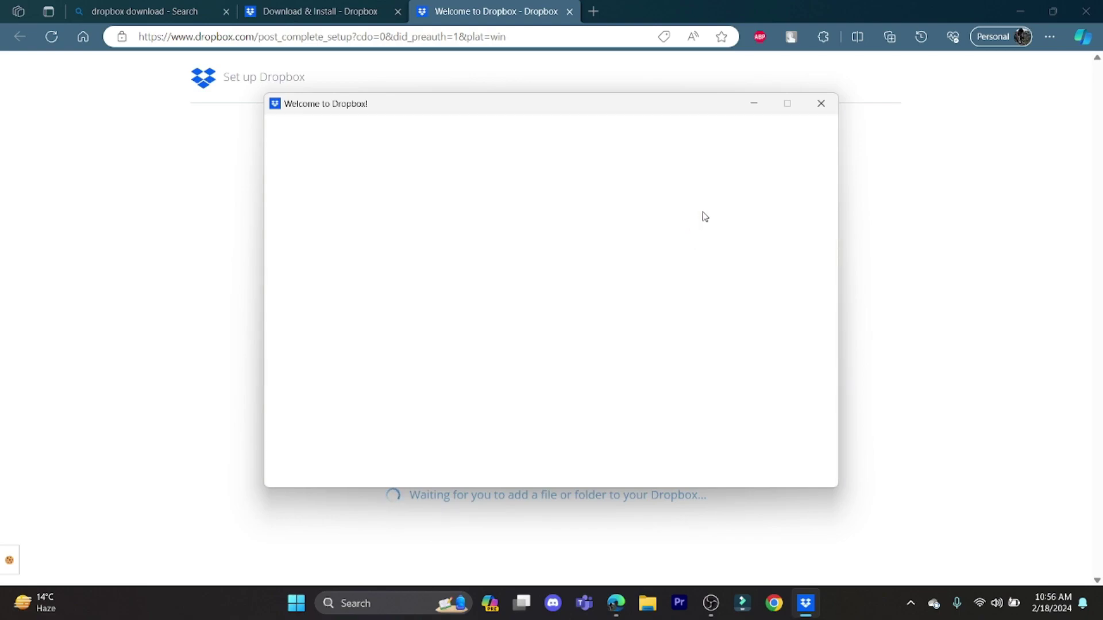
# Minimize Edge and step through all the Dropbox welcome tour pages
pyautogui.click(1023, 13)
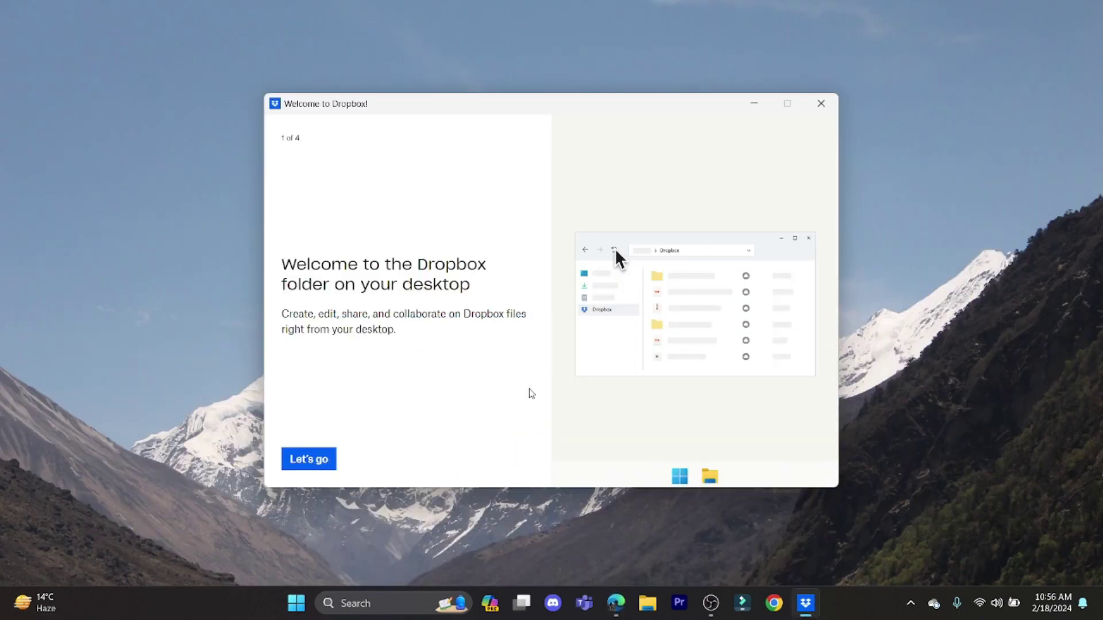
pyautogui.click(306, 461)
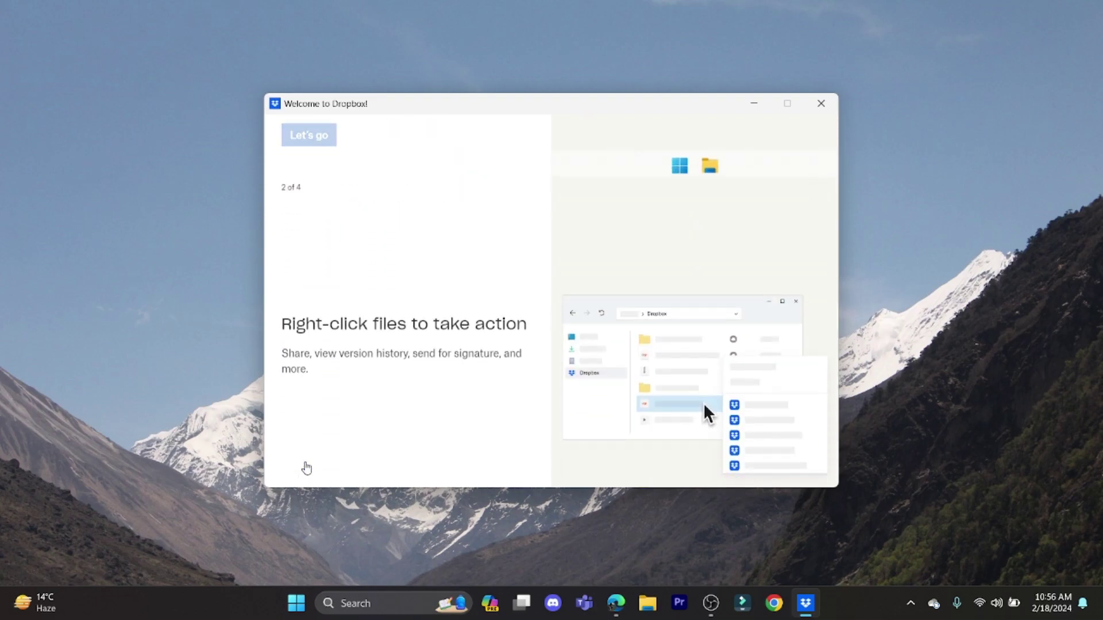
pyautogui.click(307, 464)
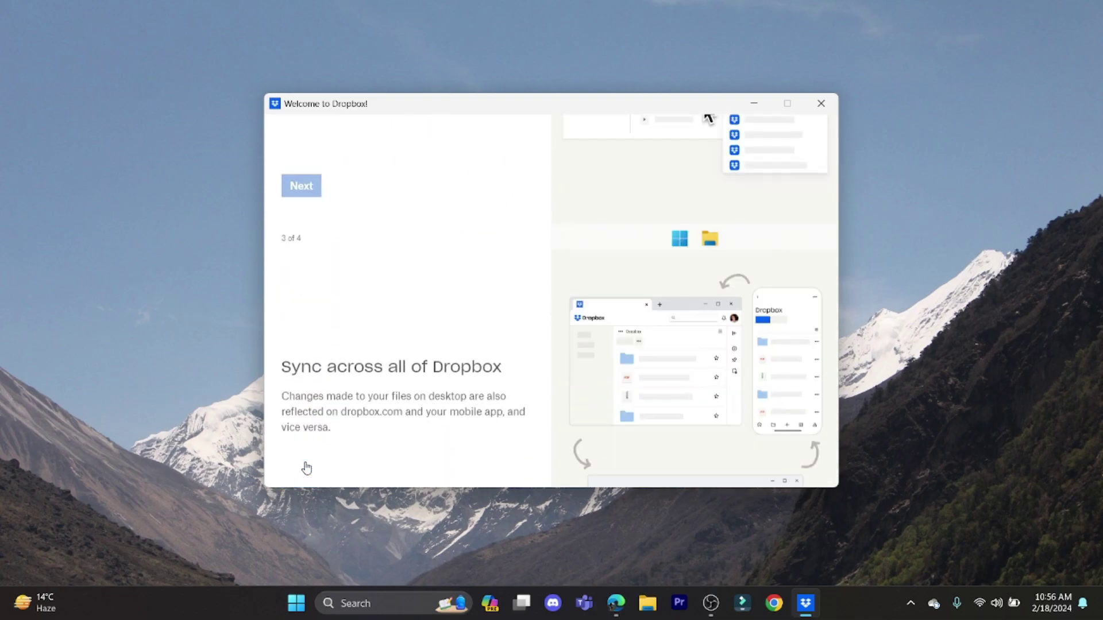
pyautogui.click(306, 465)
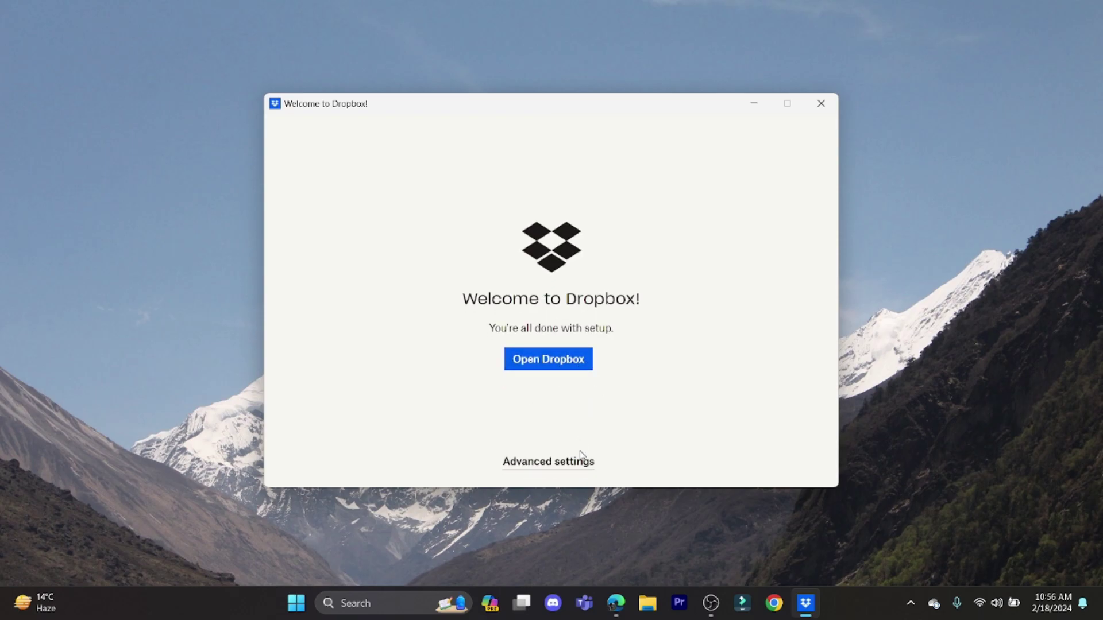
# Set the Dropbox folder to New Volume (F:), untick 'Save files as online only', and finish setup
pyautogui.click(548, 462)
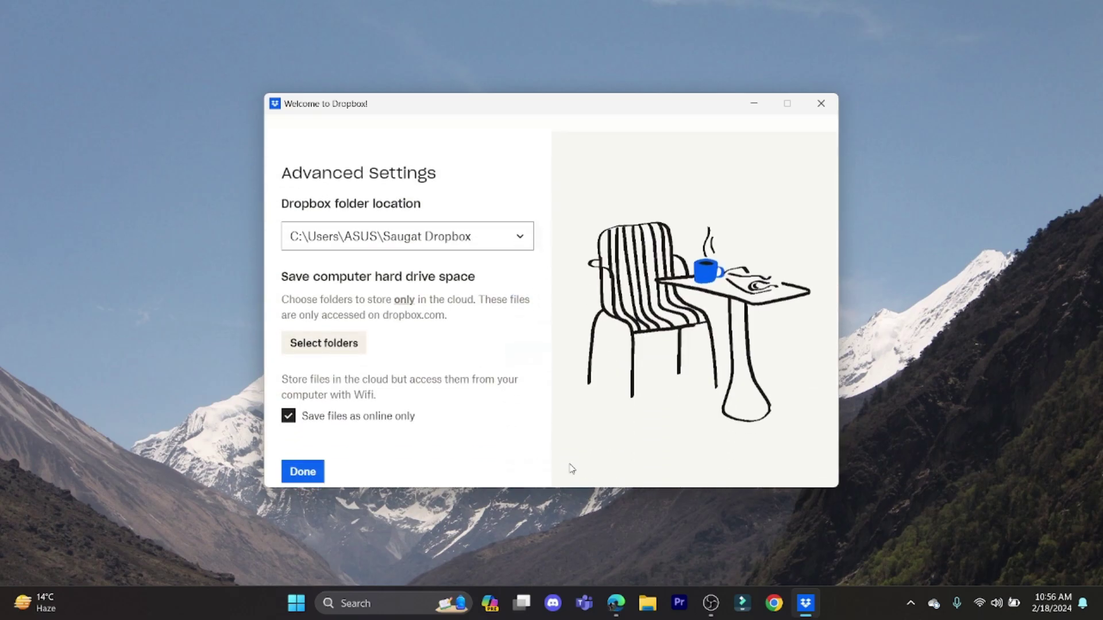
pyautogui.click(523, 224)
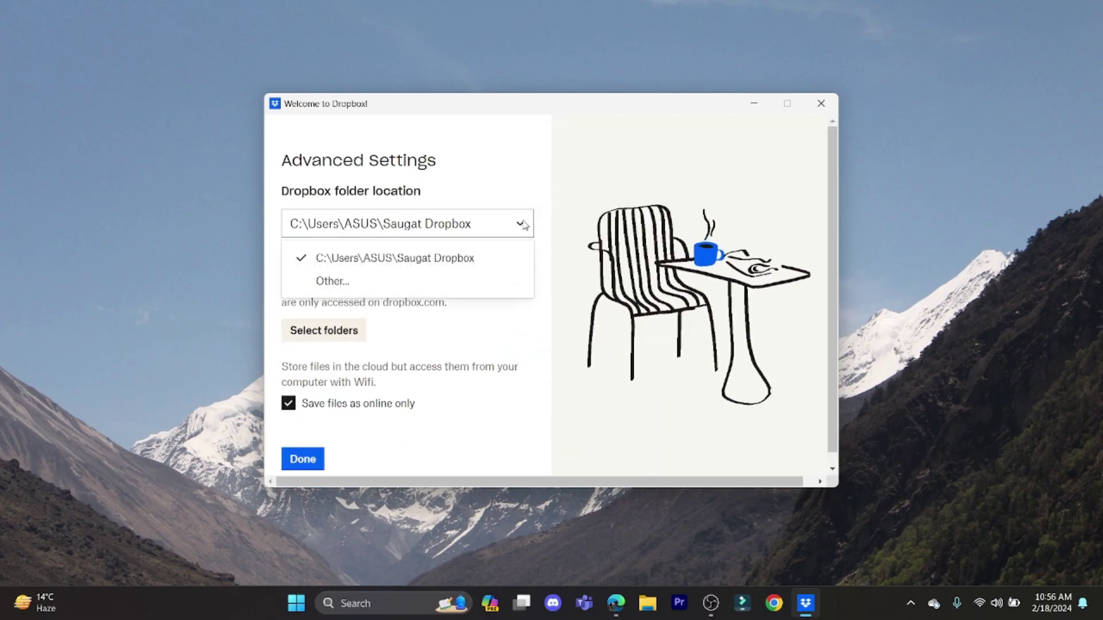
pyautogui.click(332, 281)
pyautogui.scroll(-3, 542, 315)
pyautogui.scroll(-2, 535, 301)
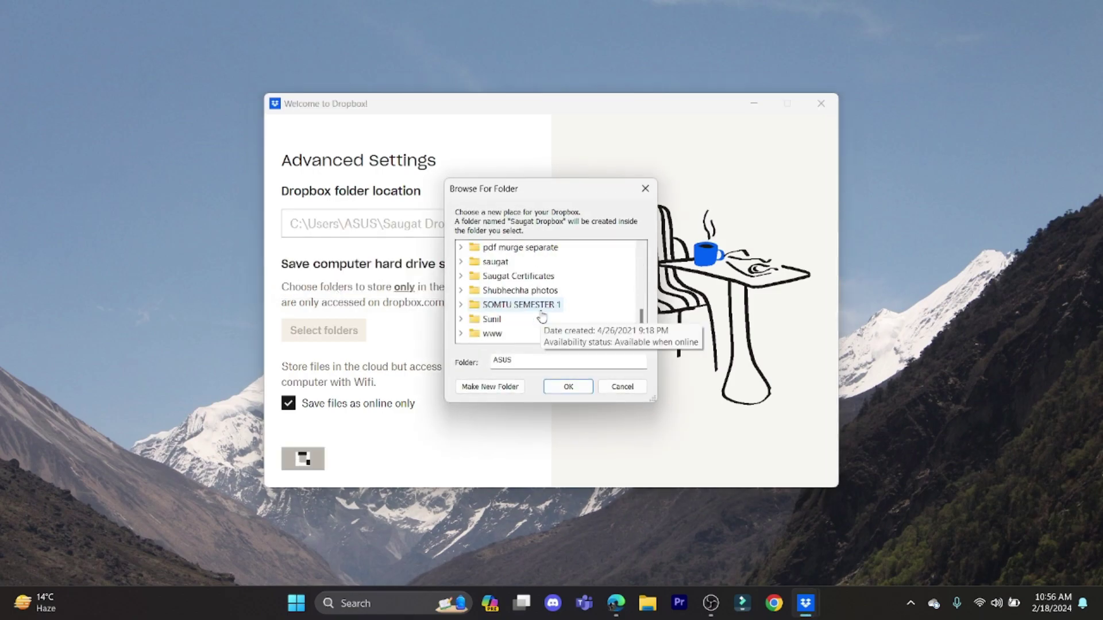
pyautogui.scroll(3, 522, 303)
pyautogui.scroll(-2, 515, 304)
pyautogui.scroll(5, 595, 314)
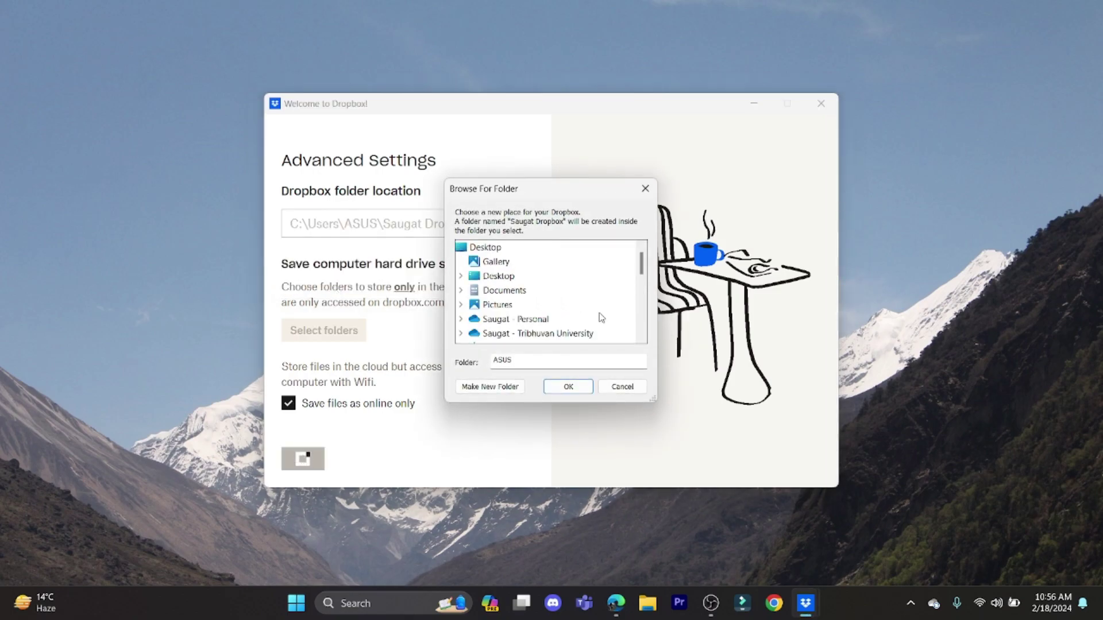
pyautogui.scroll(-3, 601, 318)
pyautogui.scroll(3, 587, 310)
pyautogui.scroll(-3, 526, 285)
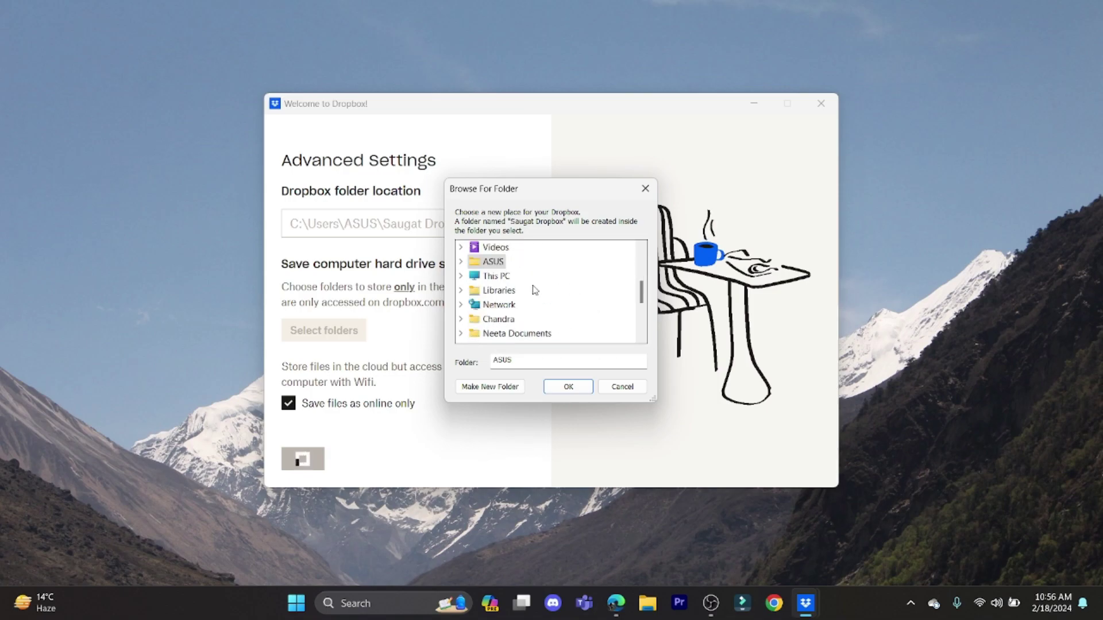
pyautogui.doubleClick(497, 276)
pyautogui.doubleClick(527, 314)
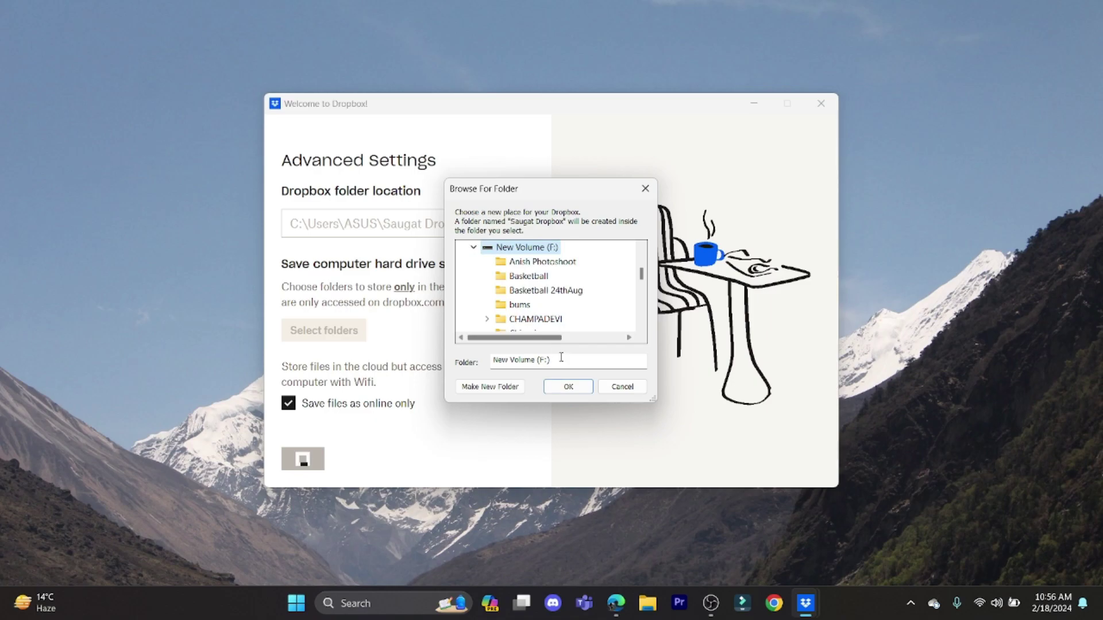
pyautogui.click(568, 388)
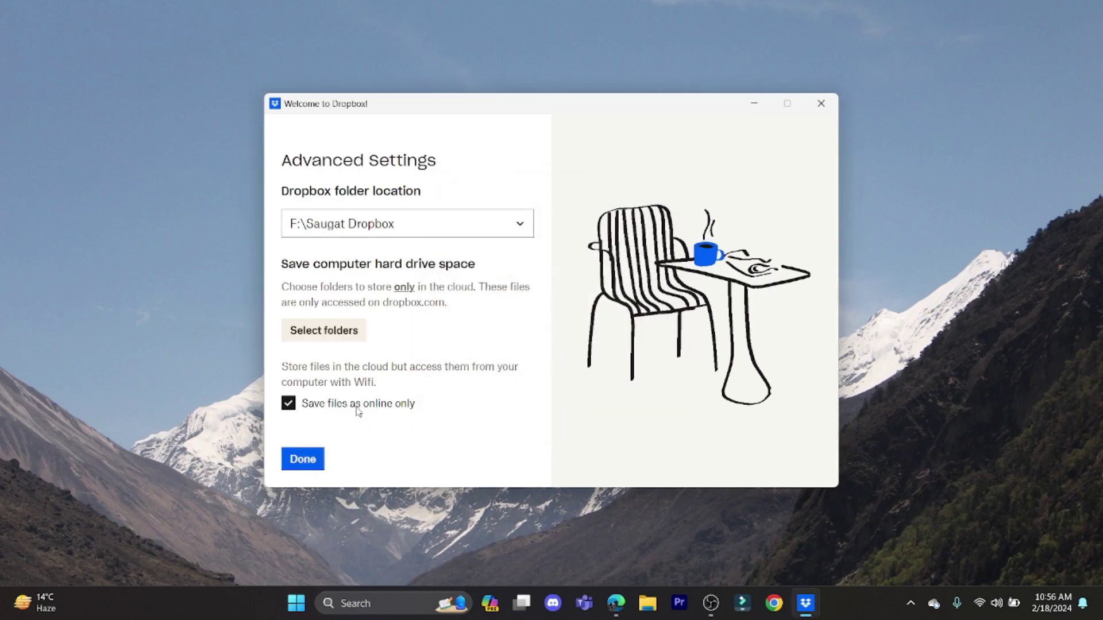
pyautogui.click(287, 403)
pyautogui.click(302, 458)
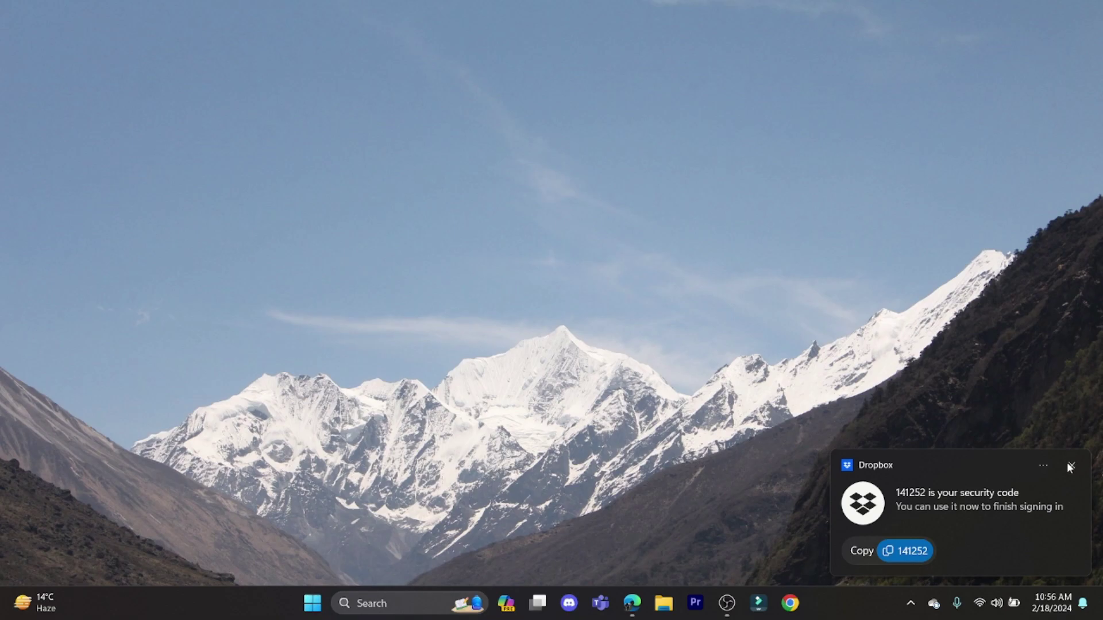
# Dismiss the security-code notification and open the Saugat Dropbox folder from the all-set-up screen
pyautogui.click(1069, 463)
pyautogui.click(910, 603)
pyautogui.click(905, 606)
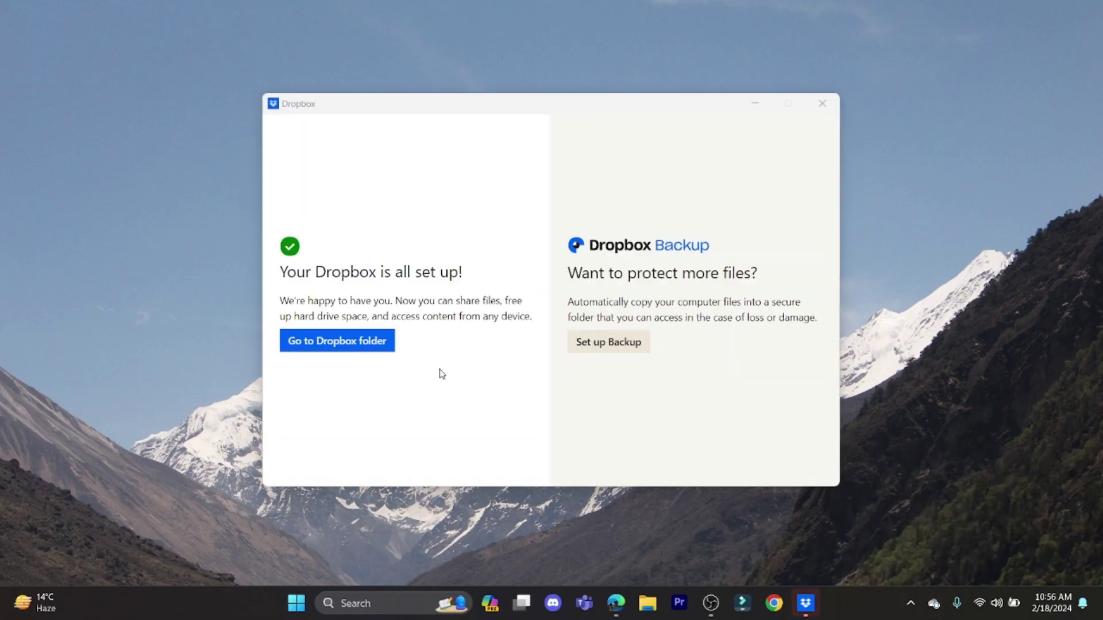
pyautogui.click(368, 344)
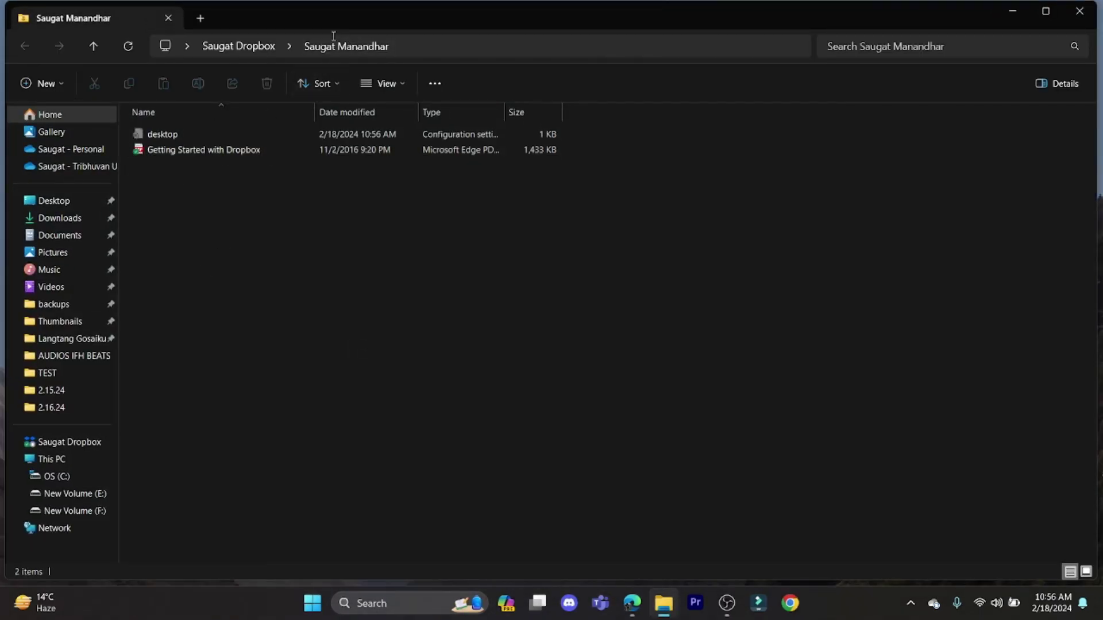
# Close the Dropbox folder window and open the Dropbox tray panel, checking sync history
pyautogui.click(1080, 13)
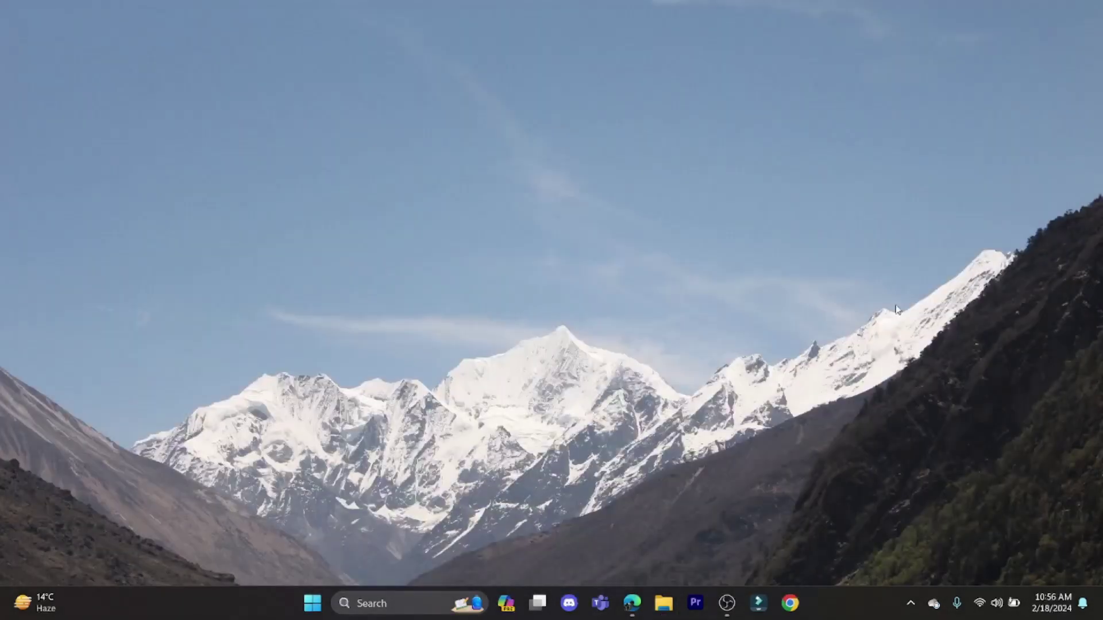
pyautogui.click(911, 604)
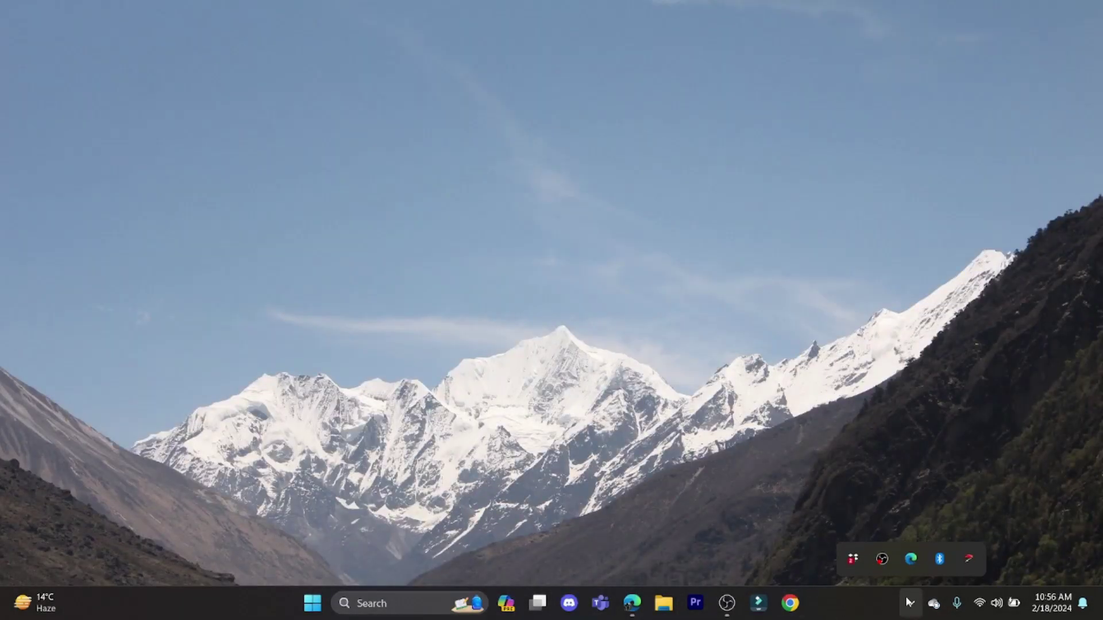
pyautogui.click(855, 560)
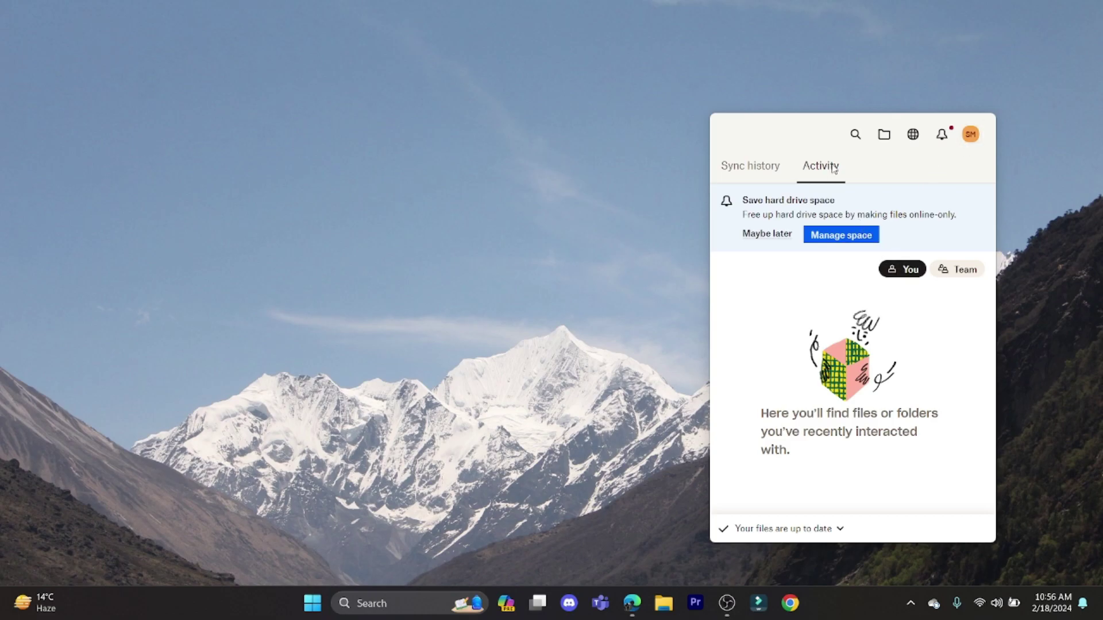
pyautogui.click(778, 168)
pyautogui.click(821, 167)
# Postpone the save-hard-drive-space banner, browse Team, You and Sync history, then close the panel
pyautogui.click(767, 233)
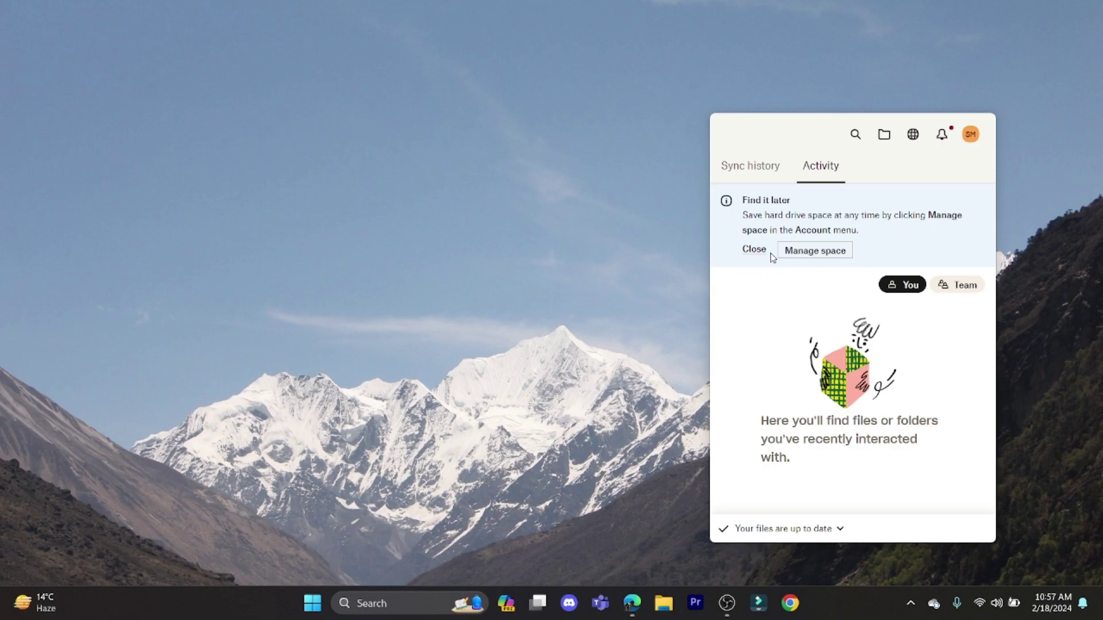
pyautogui.click(755, 249)
pyautogui.click(966, 211)
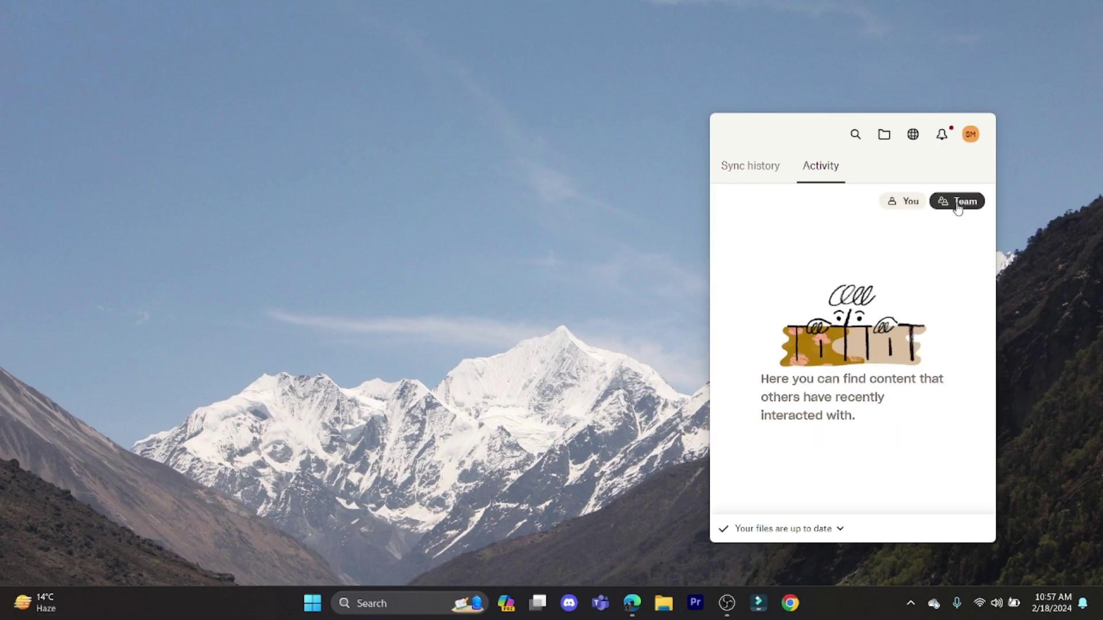
pyautogui.click(904, 202)
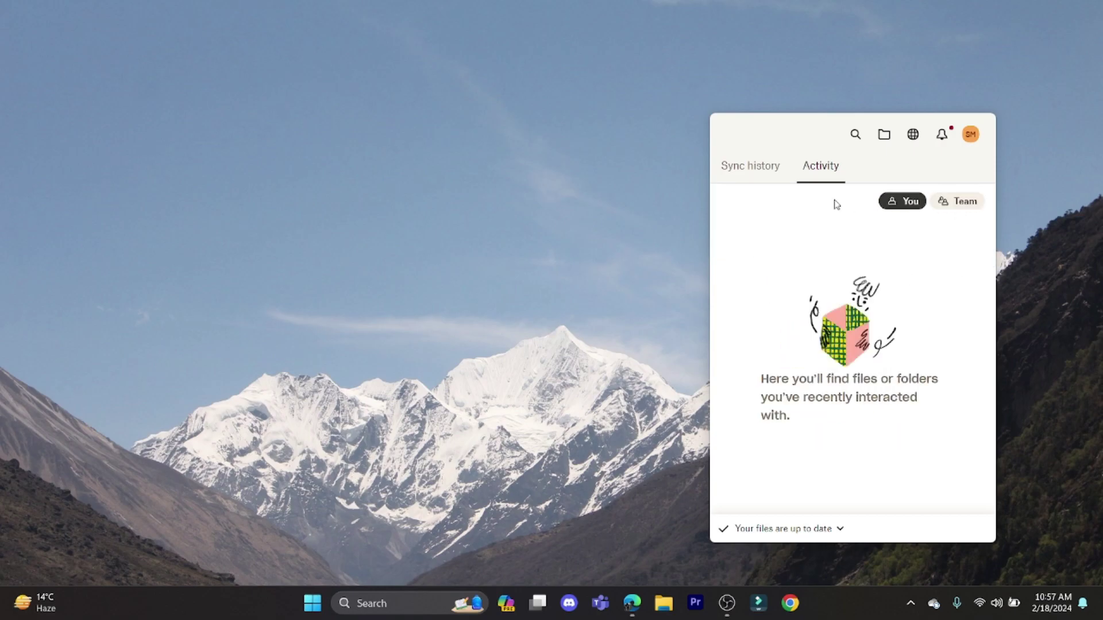
pyautogui.click(741, 169)
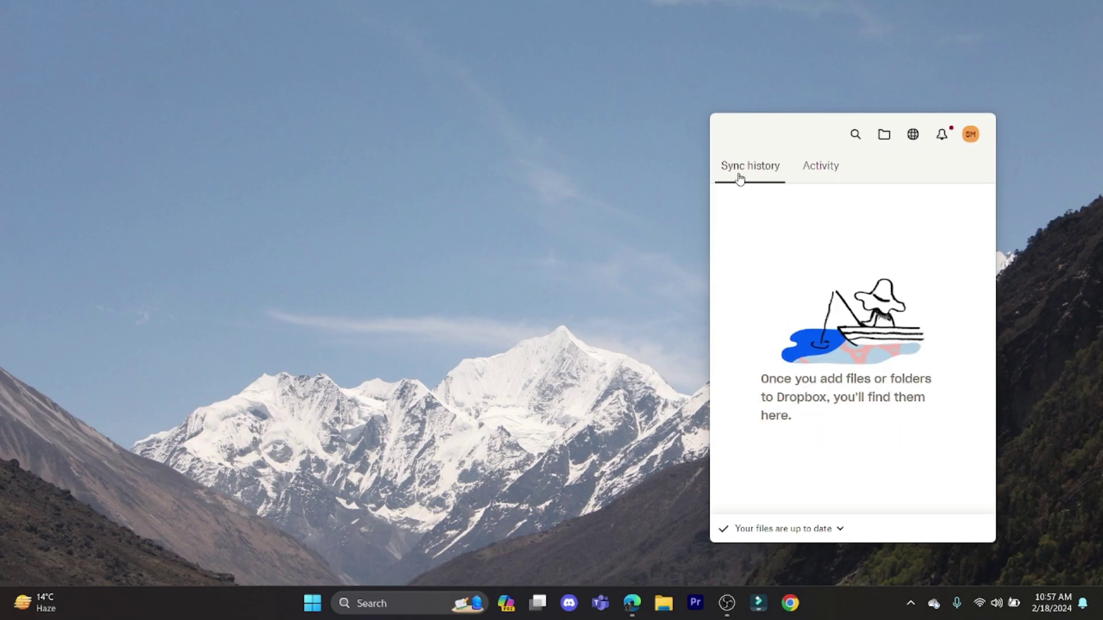
pyautogui.click(526, 283)
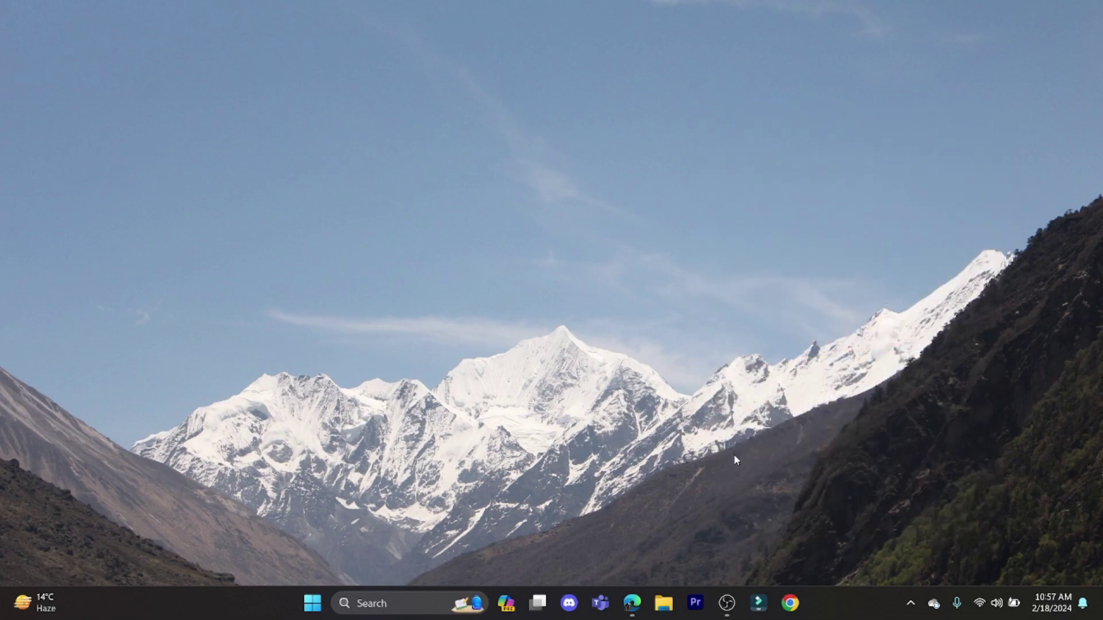
pyautogui.click(726, 603)
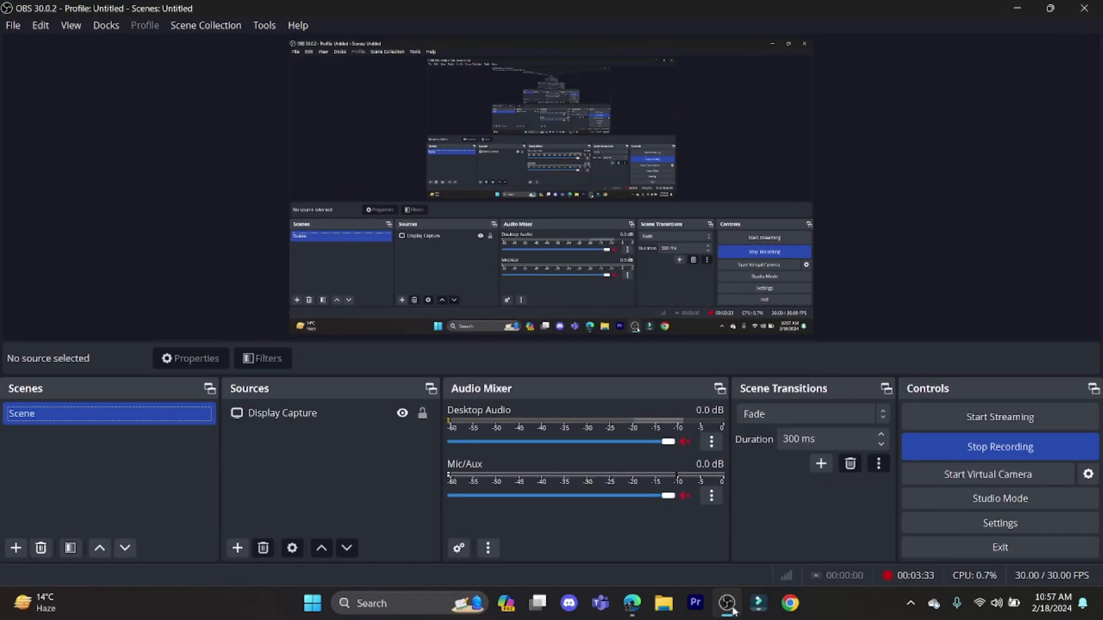
pyautogui.click(728, 603)
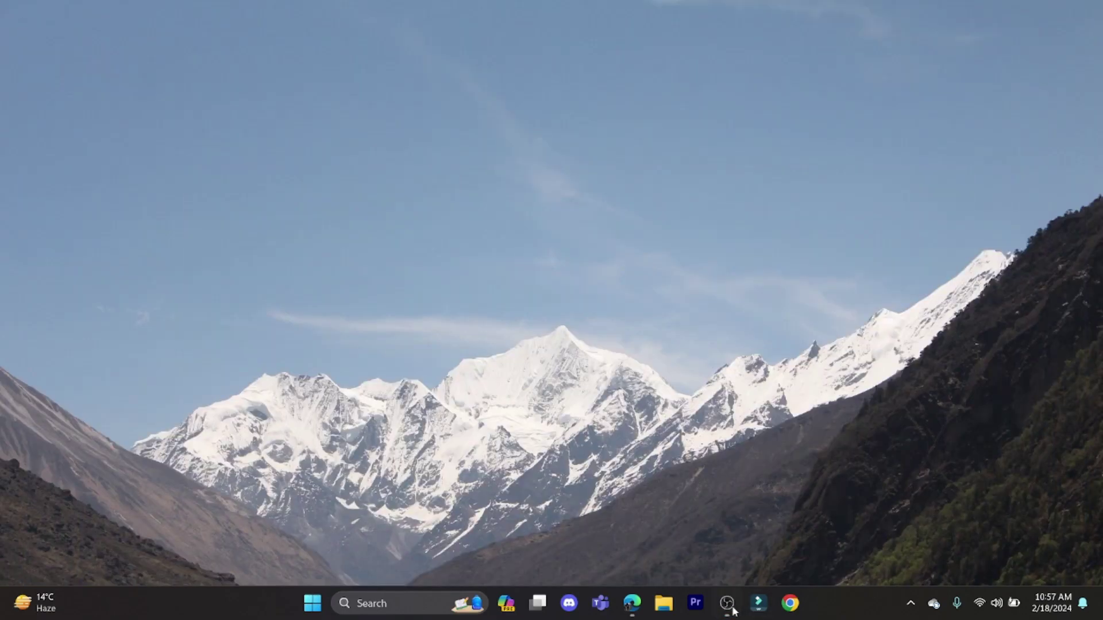